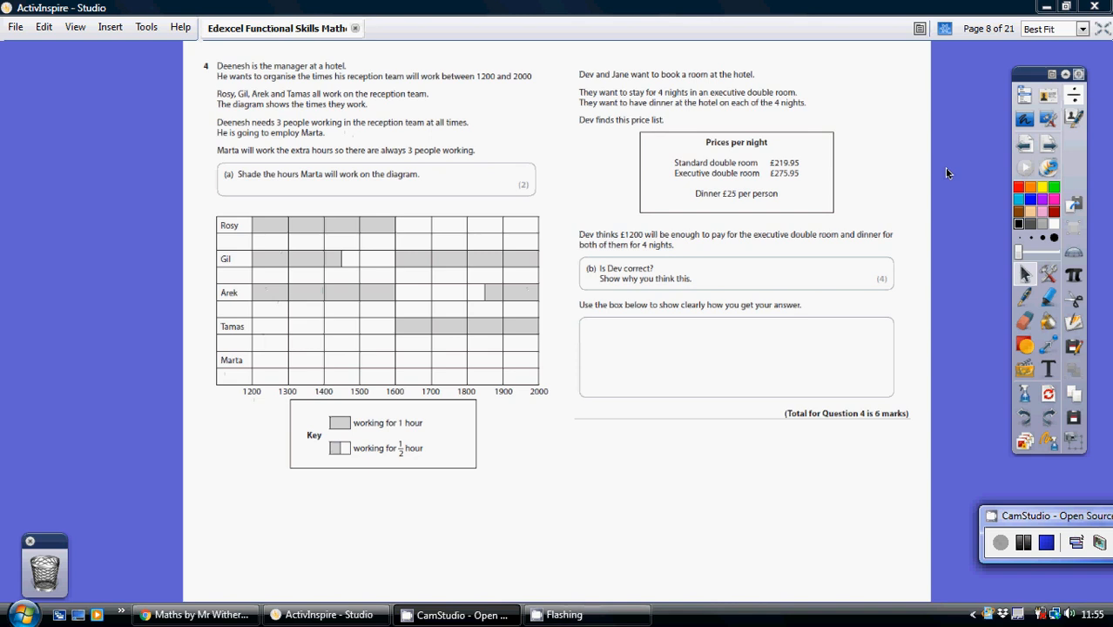
Advance to page 9 showing Marta's shaded shift and the £1303.80 hotel total
click(1048, 146)
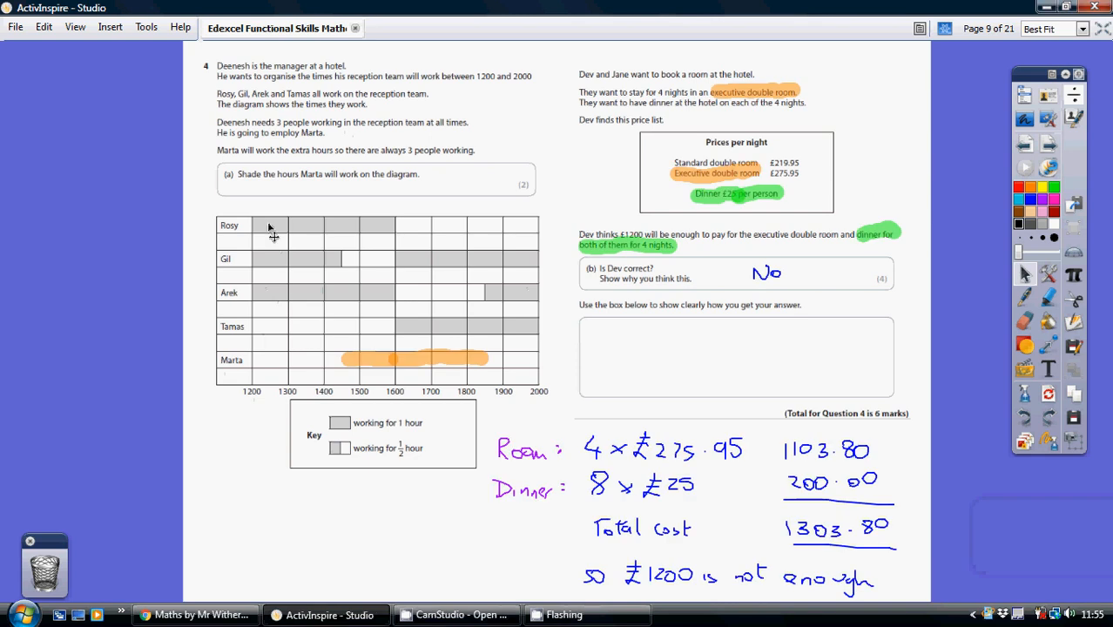